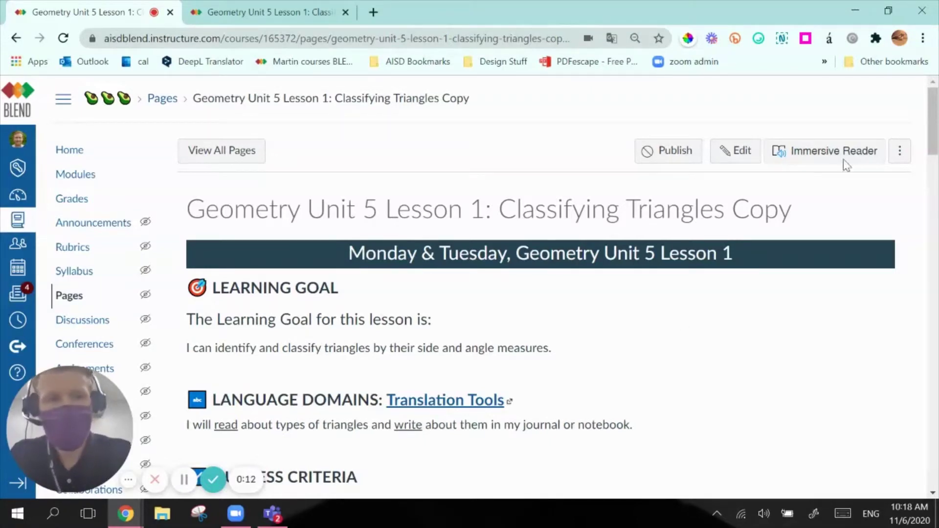
- Try the example page's 'Learning Choices' jump link and its back-to-top link
mouse_move(932, 122)
left_mouse_down()
mouse_move(922, 281)
mouse_move(934, 112)
left_mouse_up()
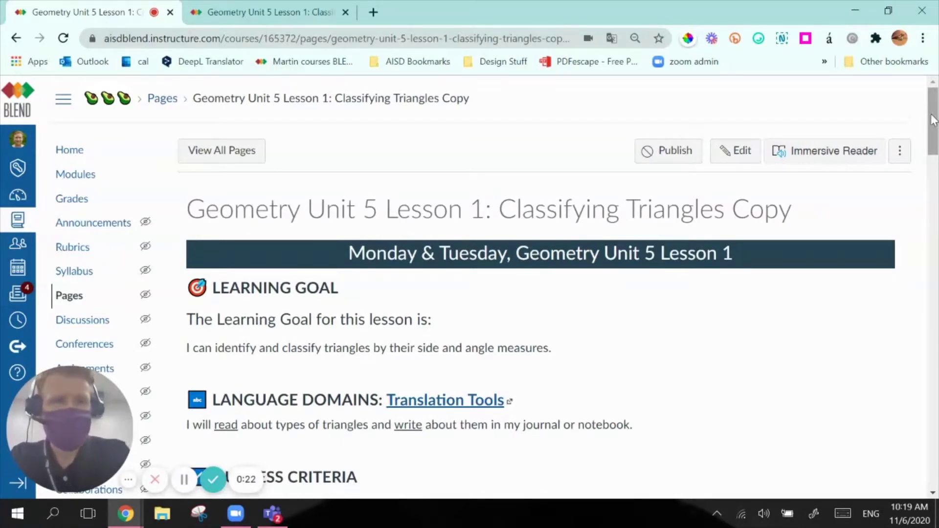
mouse_move(932, 110)
left_mouse_down()
mouse_move(937, 409)
mouse_move(937, 99)
left_mouse_up()
scroll(861, 306, "down", 1)
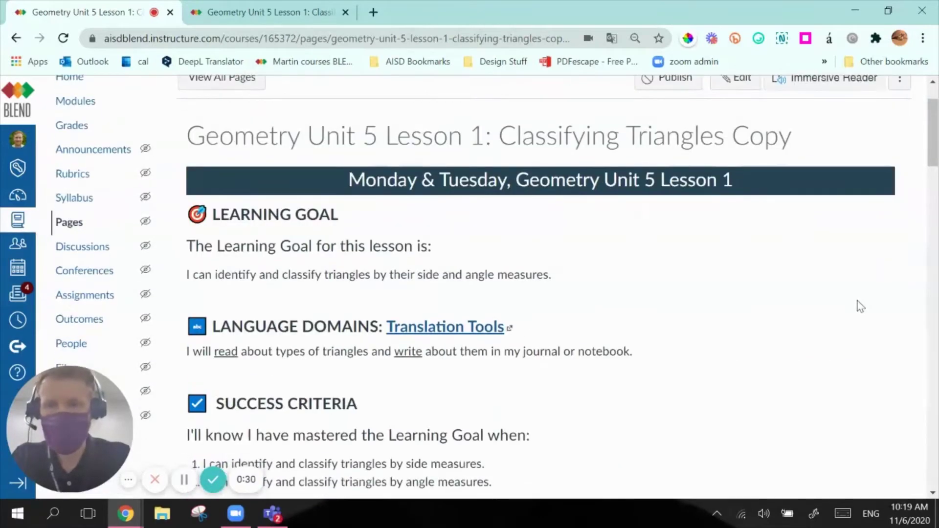
scroll(872, 255, "down", 1)
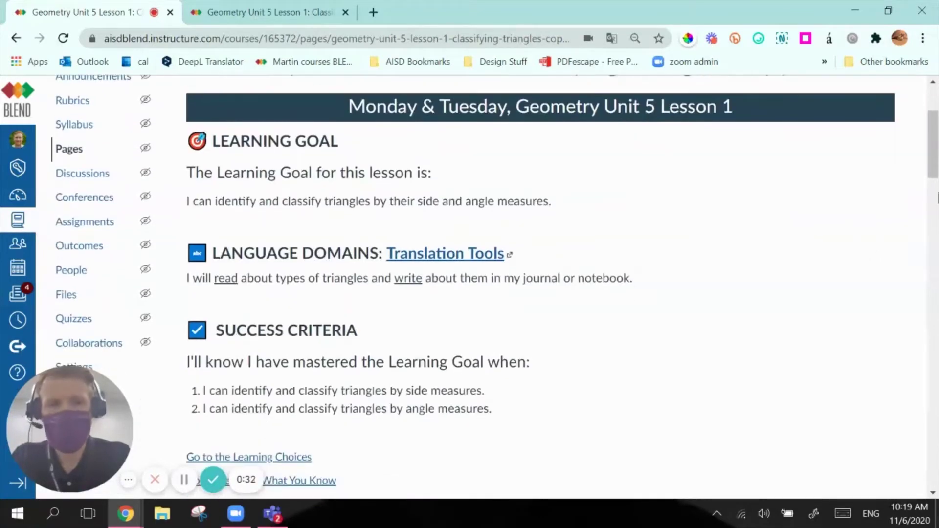
mouse_move(931, 149)
left_mouse_down()
mouse_move(931, 130)
mouse_move(931, 164)
left_mouse_up()
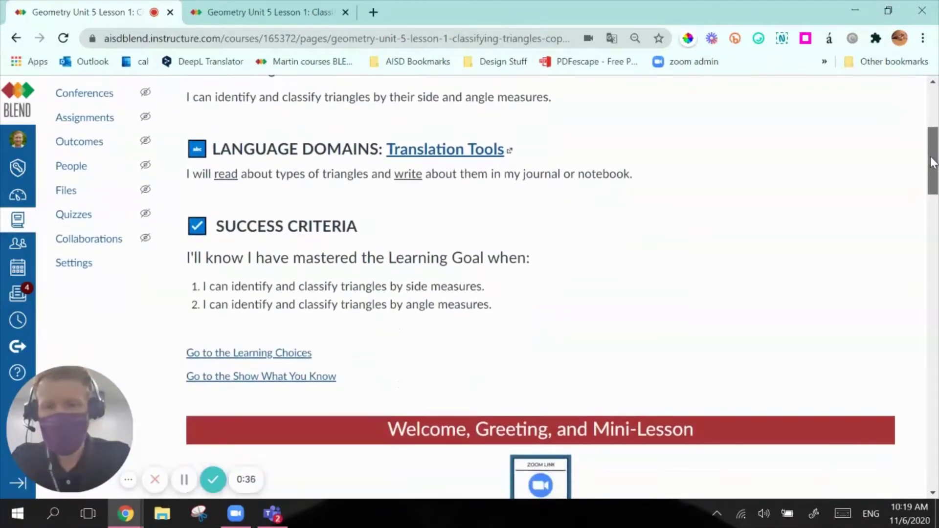
left_click(256, 352)
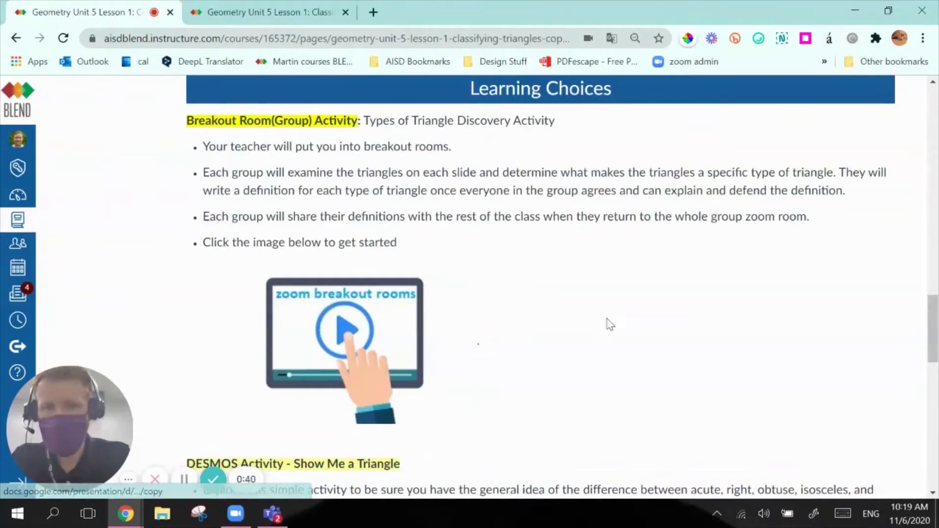
scroll(609, 324, "down", 9)
scroll(609, 325, "down", 5)
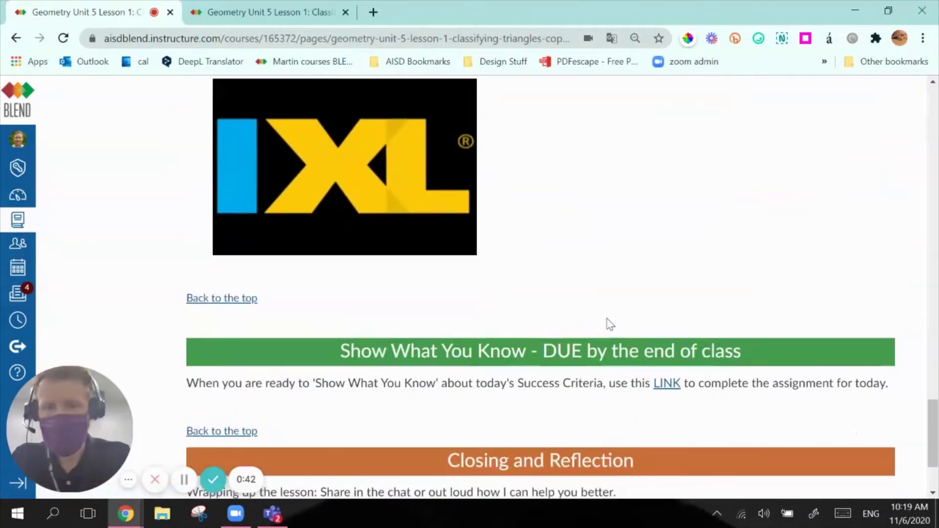
left_click(225, 299)
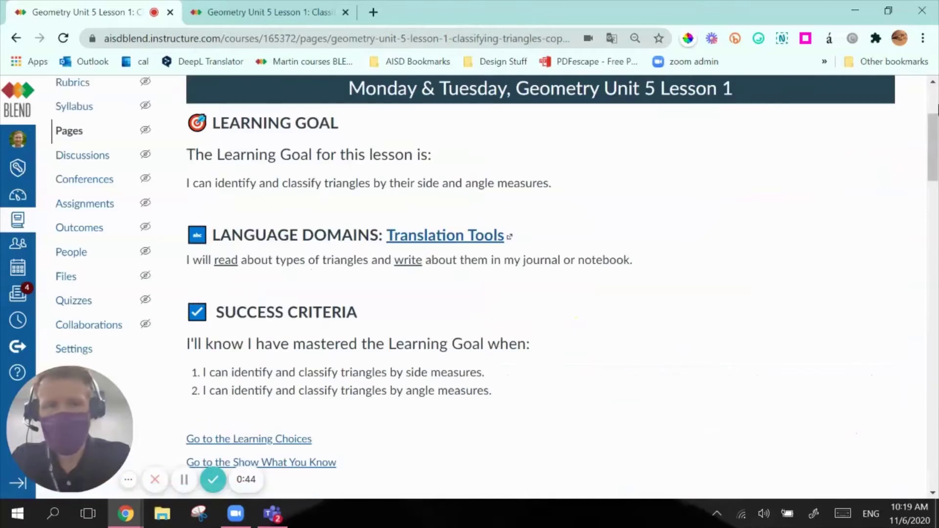
scroll(935, 128, "up", 3)
mouse_move(936, 122)
left_mouse_down()
mouse_move(937, 173)
mouse_move(938, 117)
left_mouse_up()
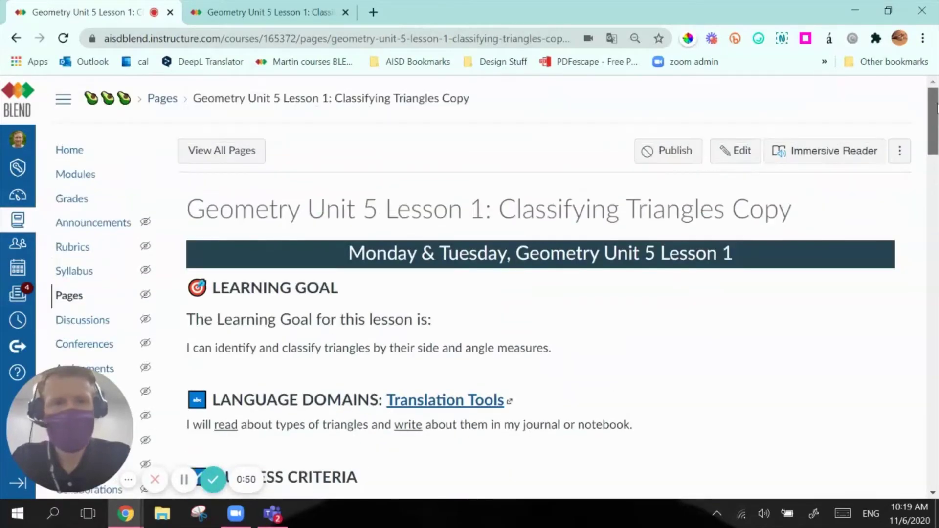
- Open the Classifying Triangles page in the second tab for editing and scroll its body
left_click(260, 12)
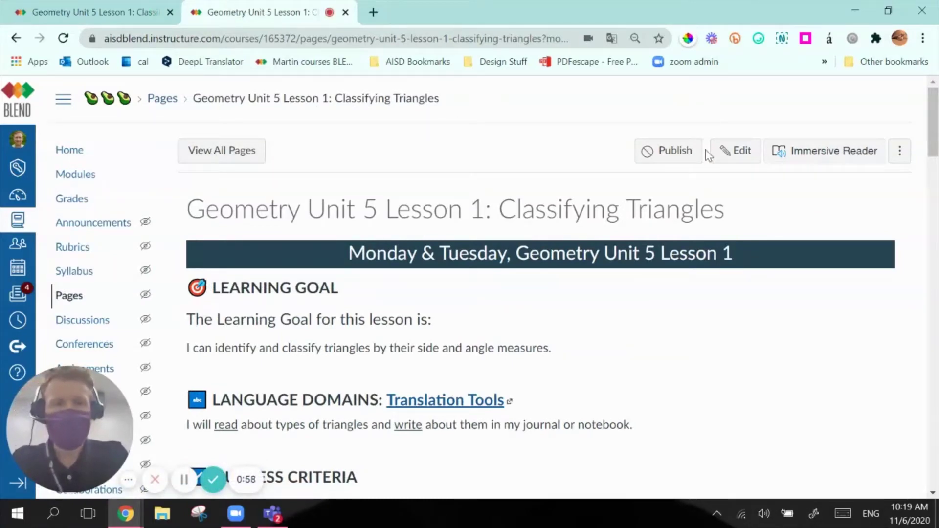
left_click(730, 153)
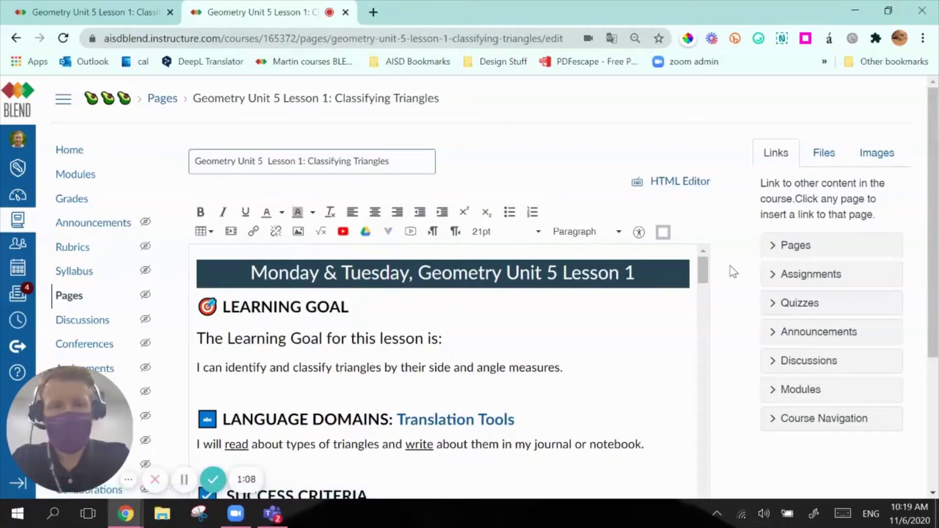
scroll(733, 270, "down", 2)
left_click_drag(701, 196, 695, 303)
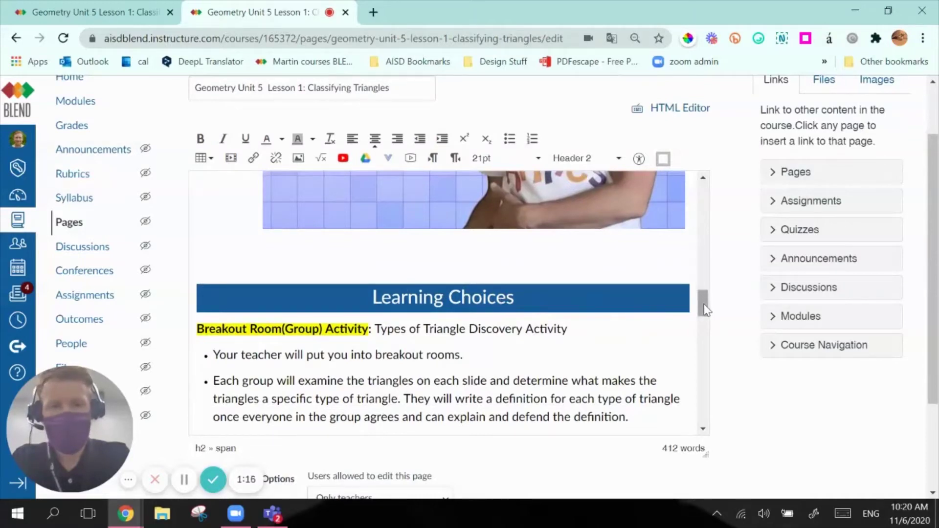
left_click_drag(704, 308, 698, 195)
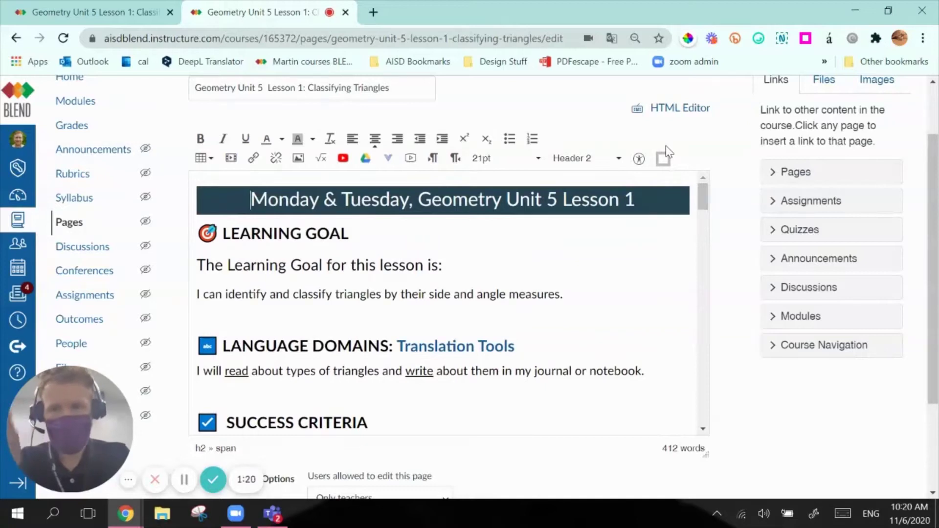
- Show the page's HTML source and search it for 'learning choices'
left_click(679, 108)
left_click_drag(694, 295, 704, 142)
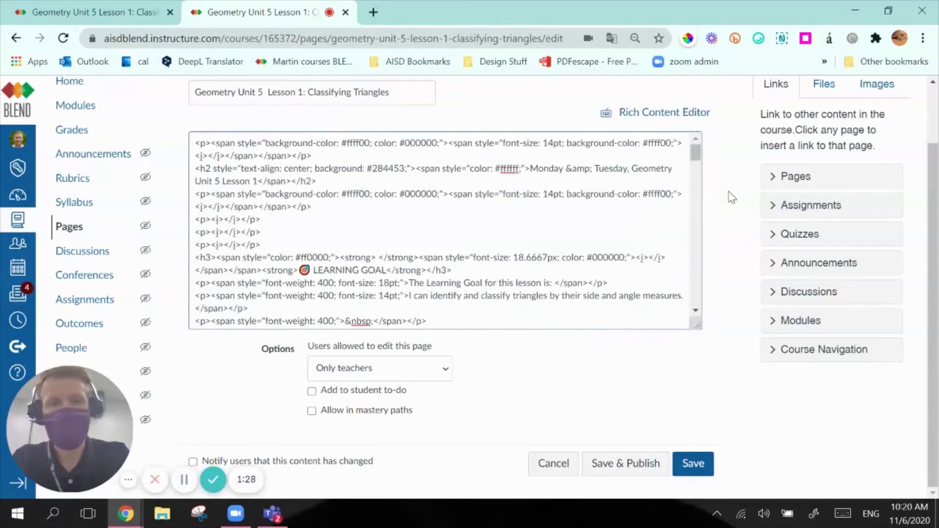
scroll(729, 195, "up", 2)
scroll(696, 232, "down", 1)
scroll(697, 232, "down", 1)
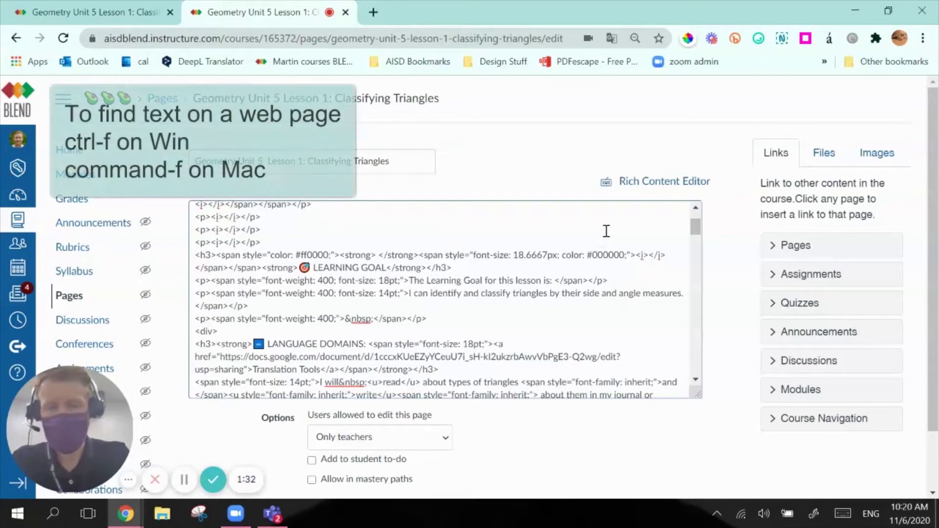
key("ctrl+f")
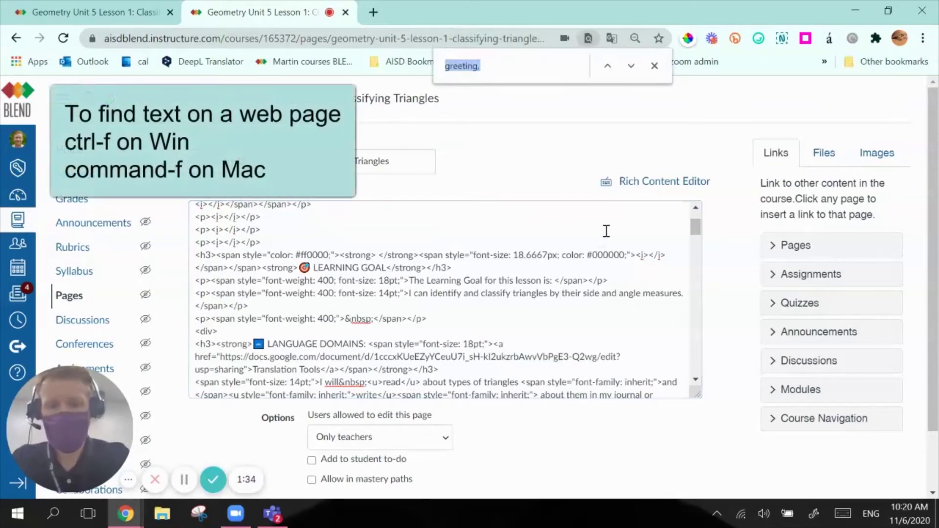
type("learning")
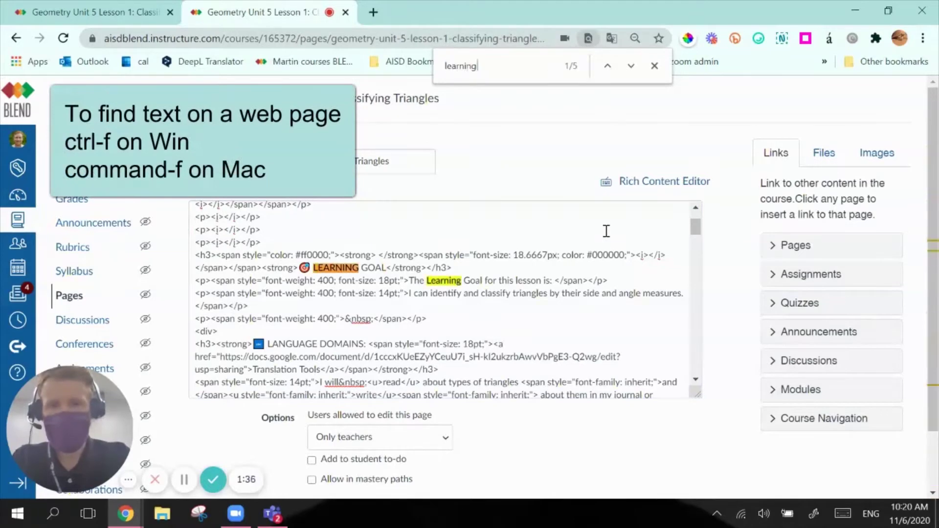
type(" choices")
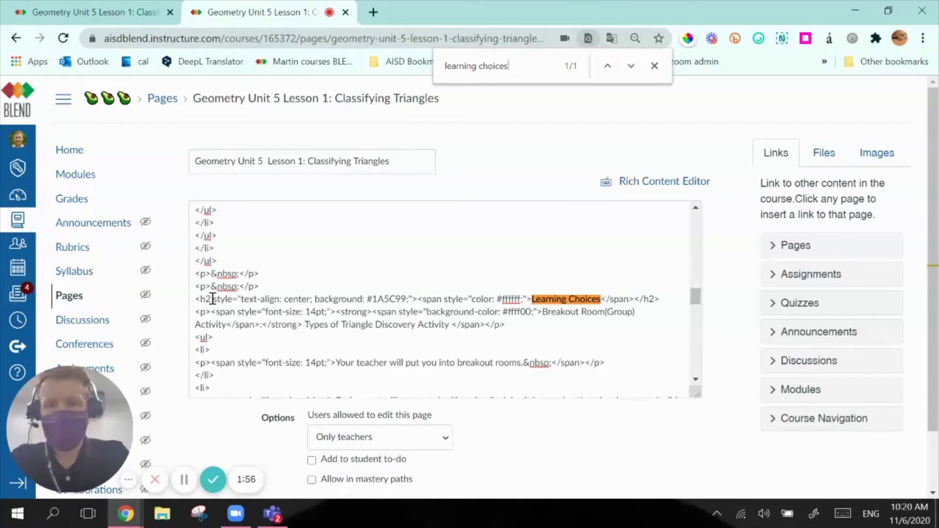
- Insert id="choices" into the Learning Choices h2 tag, before its style attribute
left_click(212, 299)
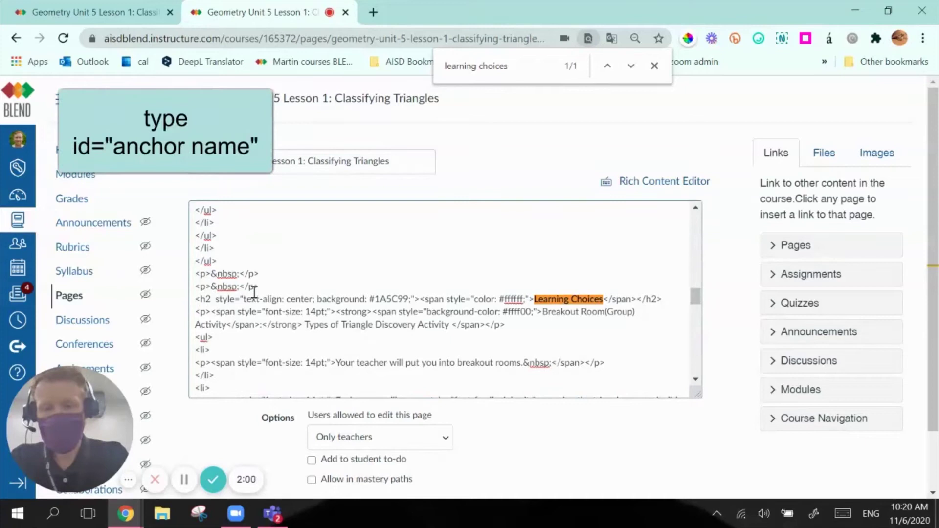
type("id")
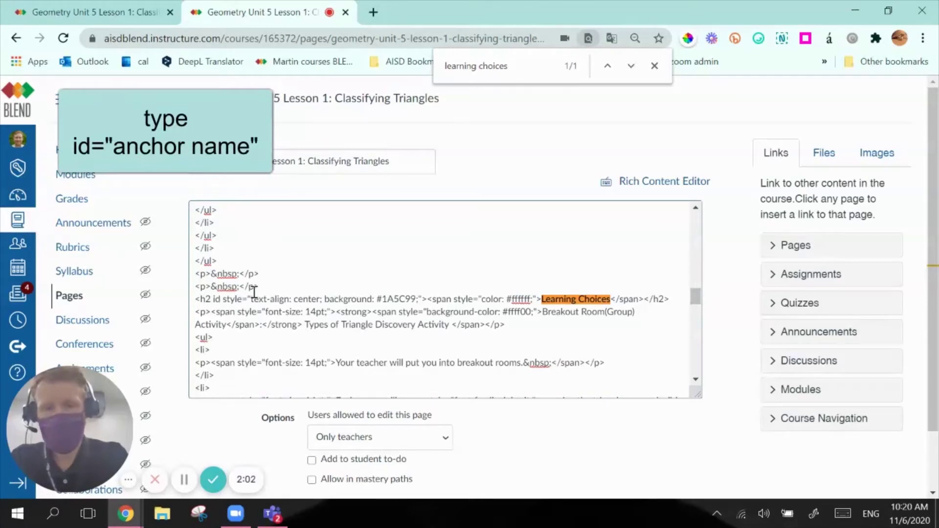
type("=")
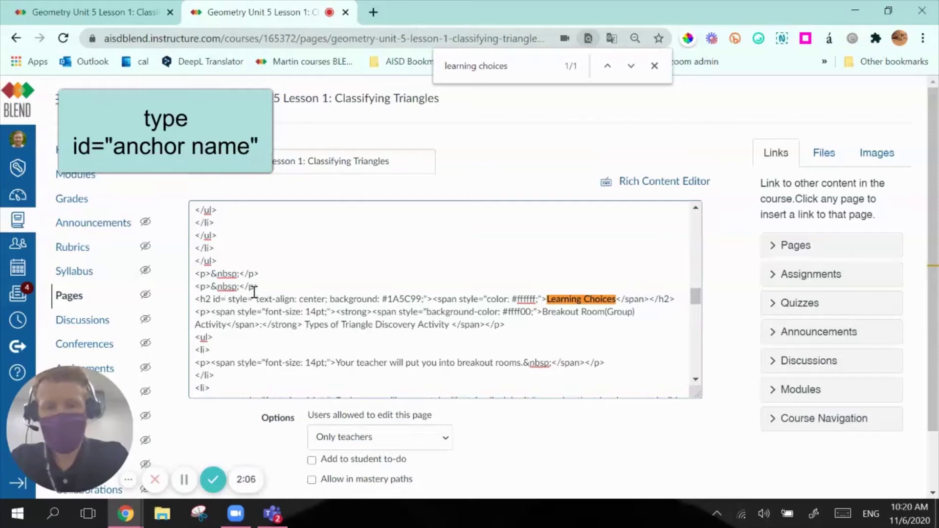
type("\"choices\" style=")
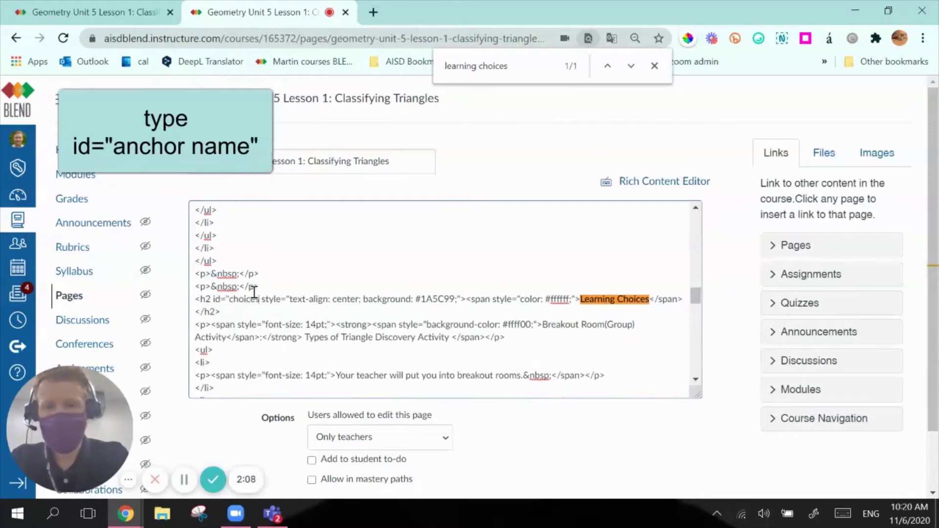
type("\"")
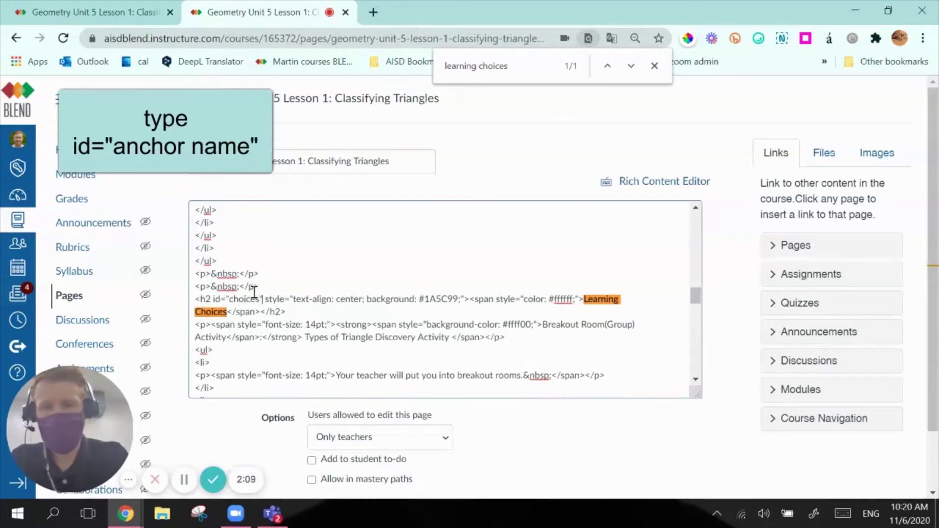
- In the rich editor, add and select a 'Take me to the Learning Choices' line below Success Criteria
left_click(669, 185)
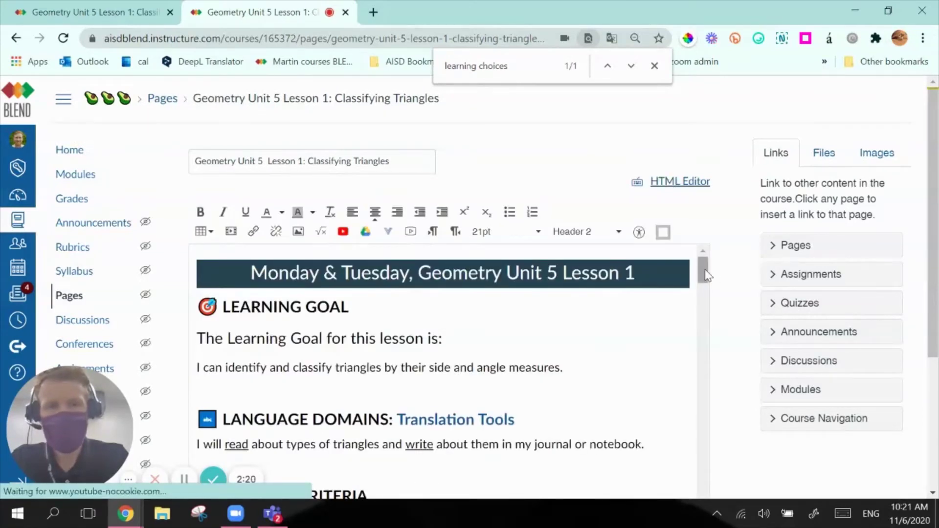
left_click_drag(704, 267, 697, 288)
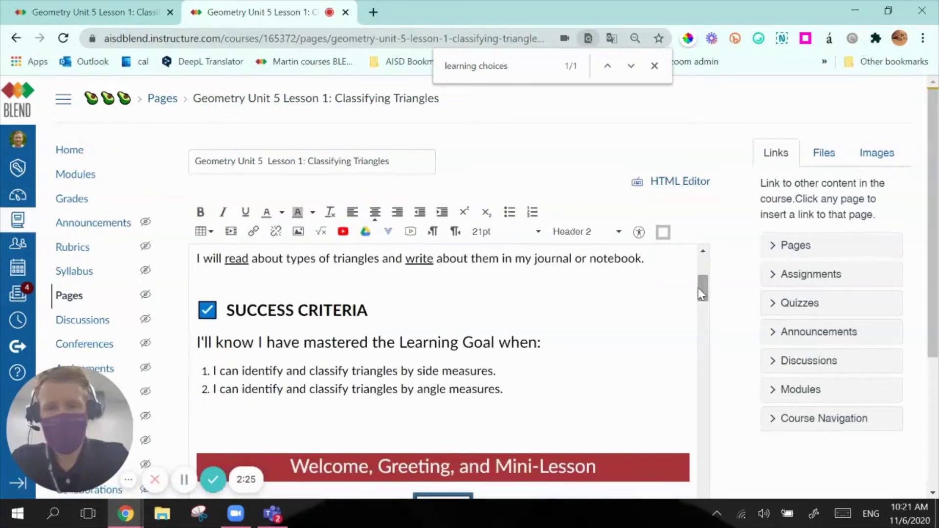
left_click(221, 415)
key("Return")
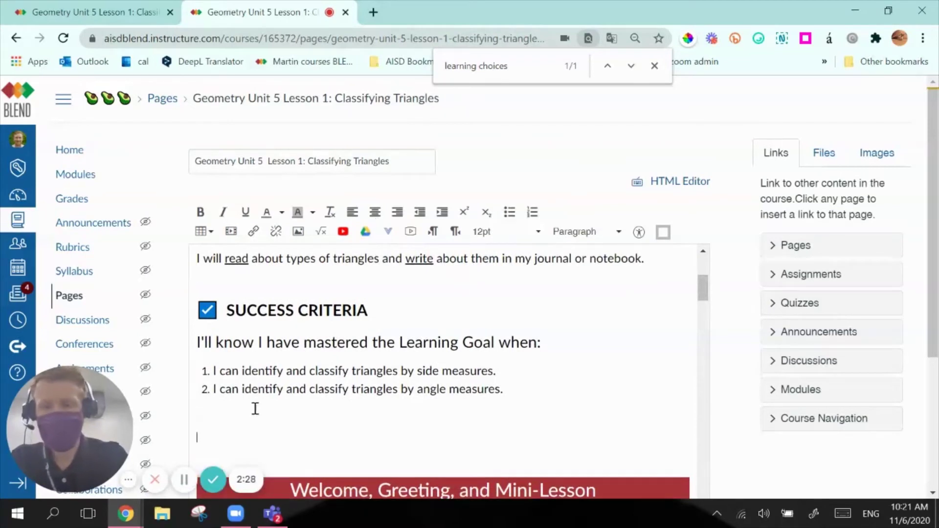
type("Take me ")
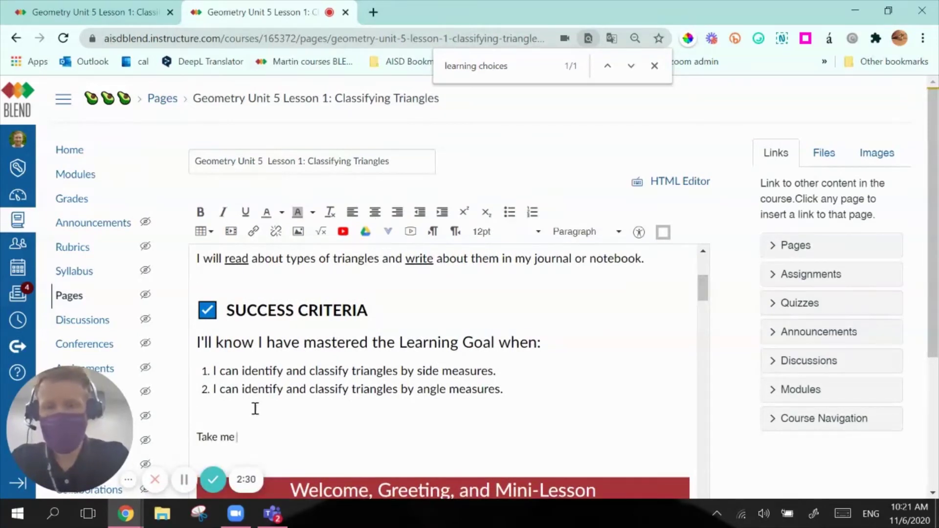
type("to the Learning Ch")
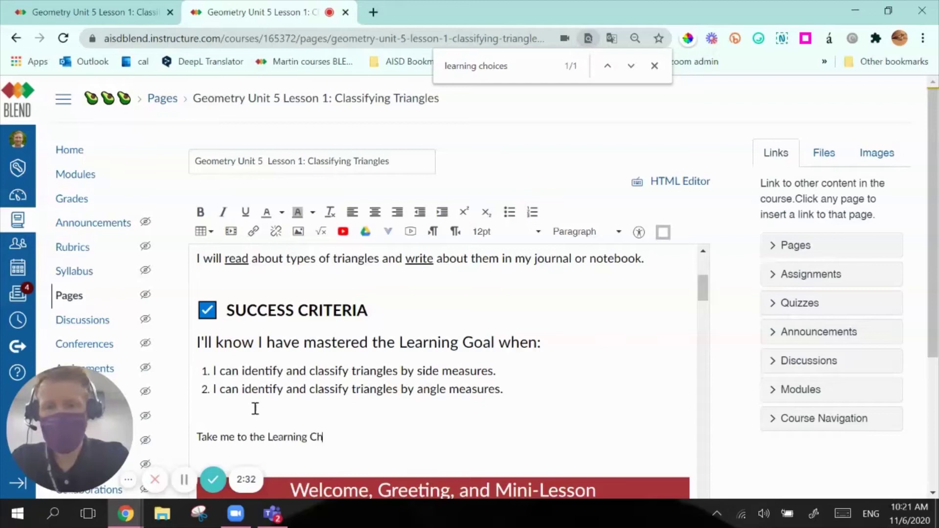
type("oices")
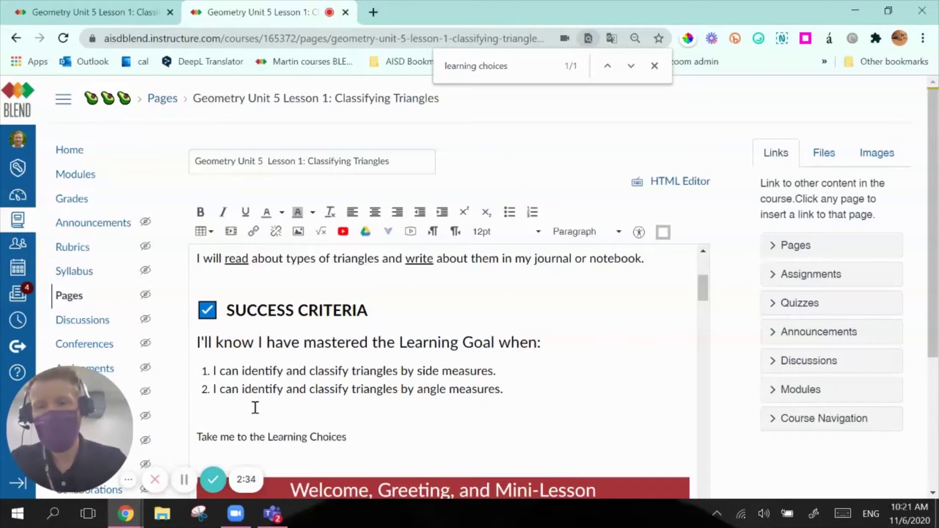
left_click_drag(348, 438, 200, 436)
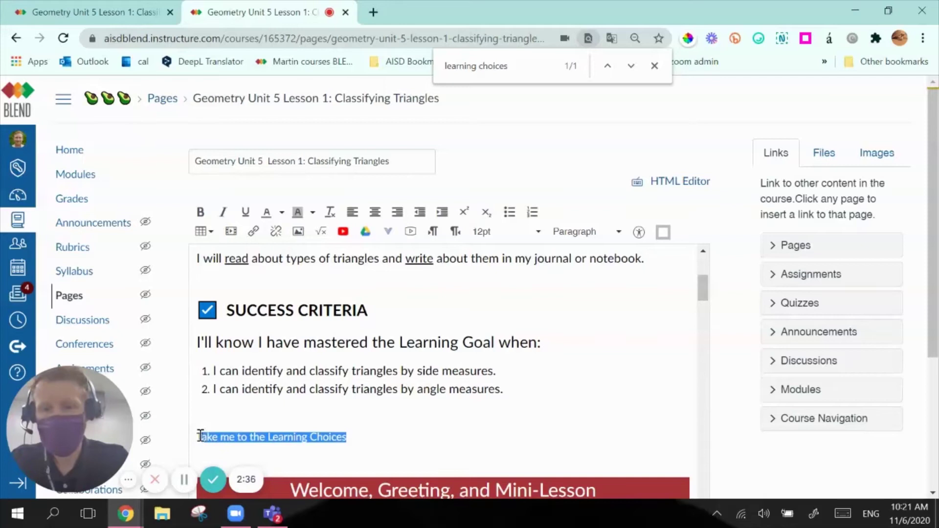
- Make the 'Take me to the Learning Choices' line 18pt and link it to #choices
left_click(499, 234)
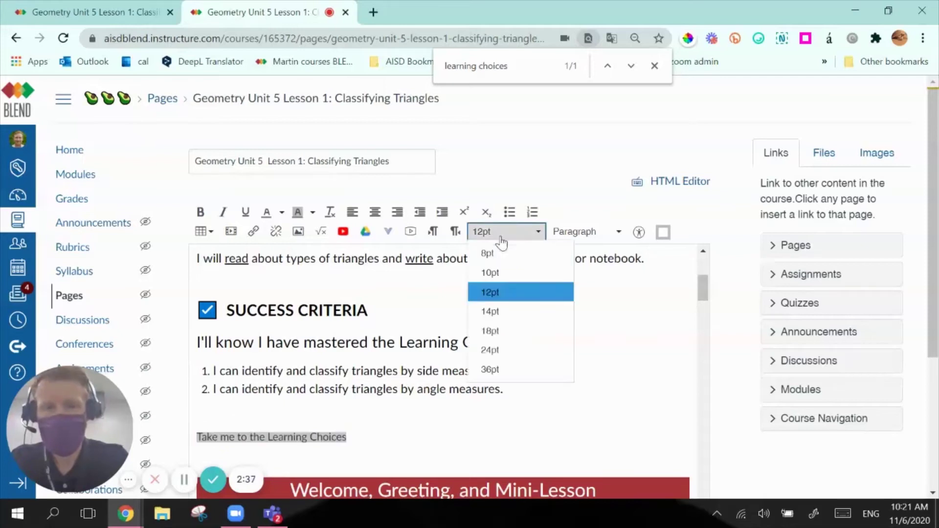
left_click(491, 330)
left_click_drag(425, 441, 198, 443)
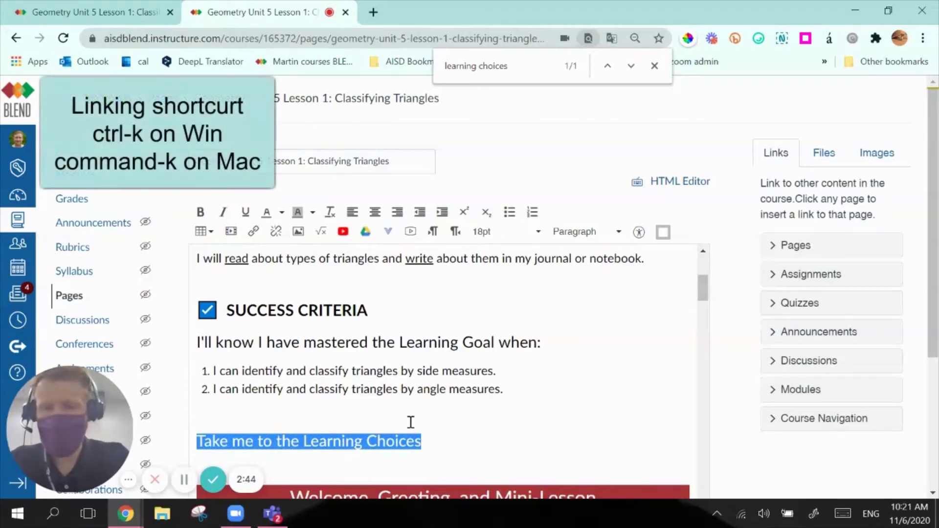
key("ctrl+k")
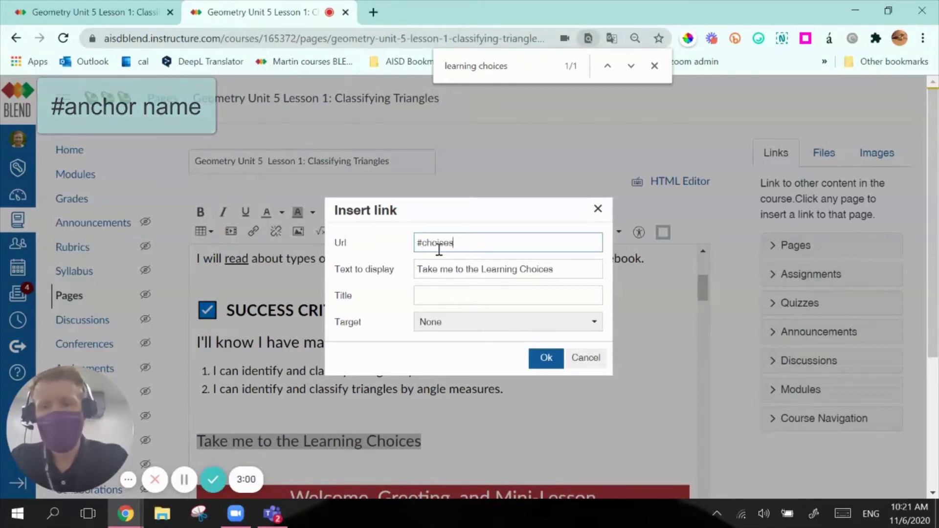
left_click(541, 368)
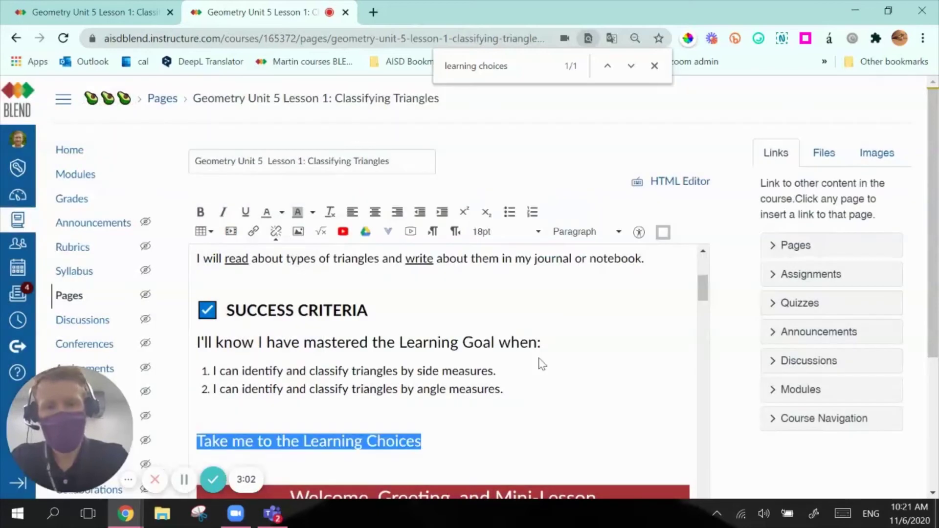
- Save the page and confirm the Learning Choices link jumps to that section
left_click(501, 443)
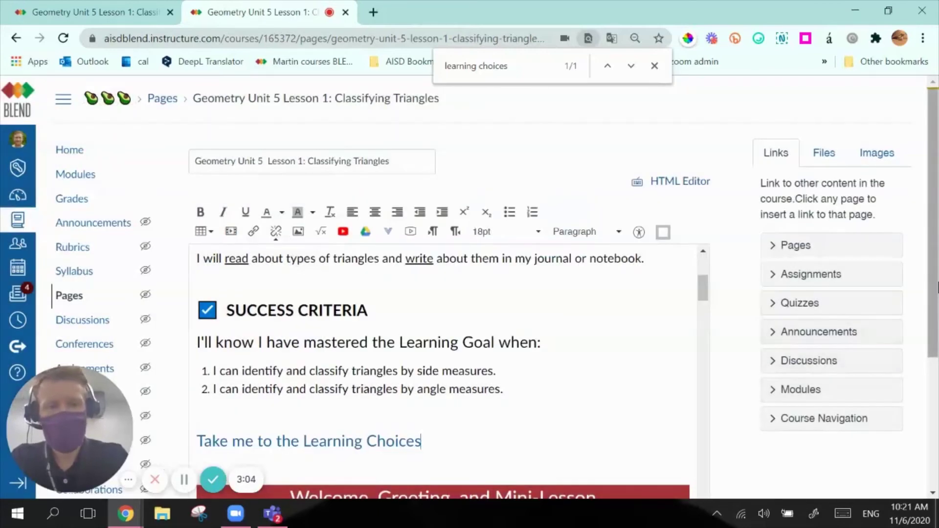
scroll(733, 391, "down", 4)
left_click(691, 463)
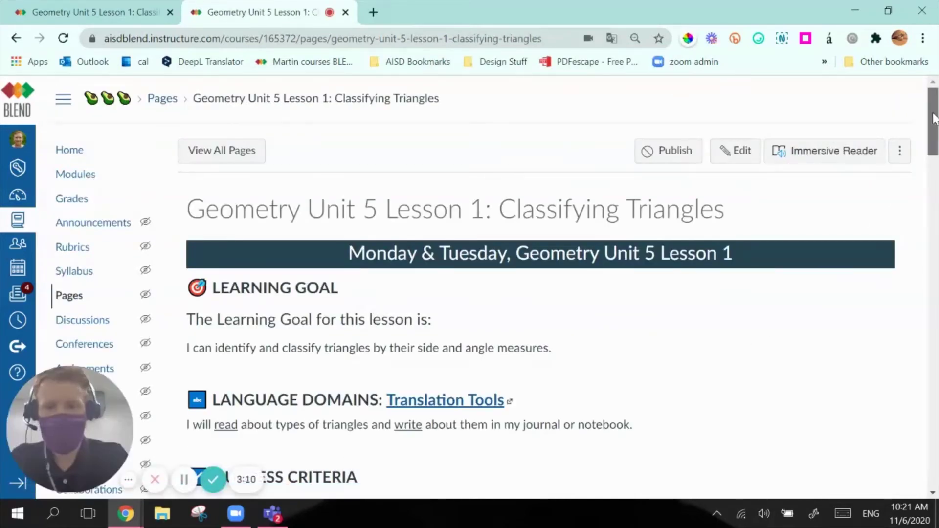
left_click_drag(935, 119, 936, 163)
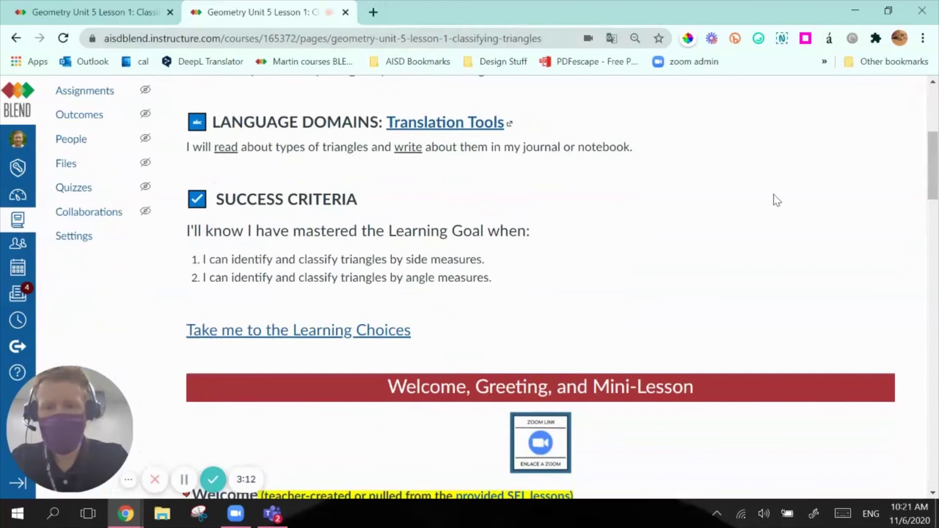
left_click(311, 335)
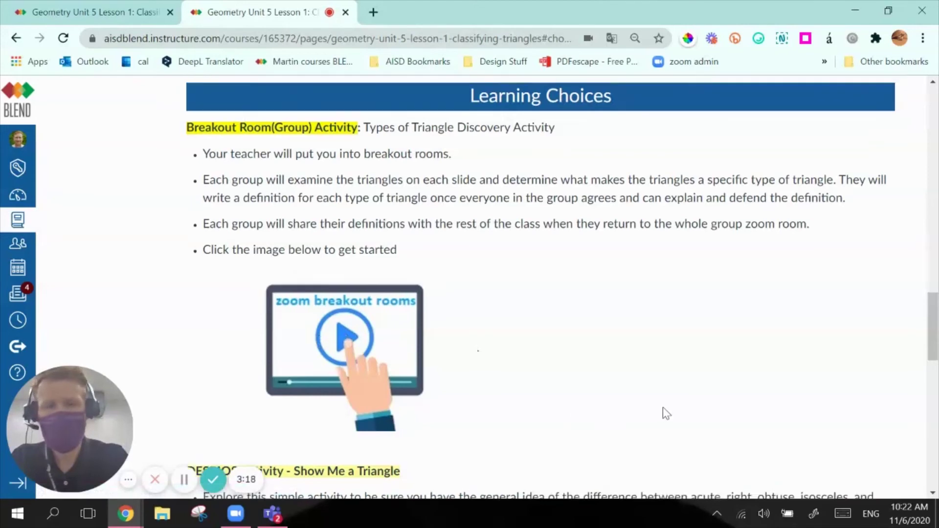
scroll(655, 402, "up", 15)
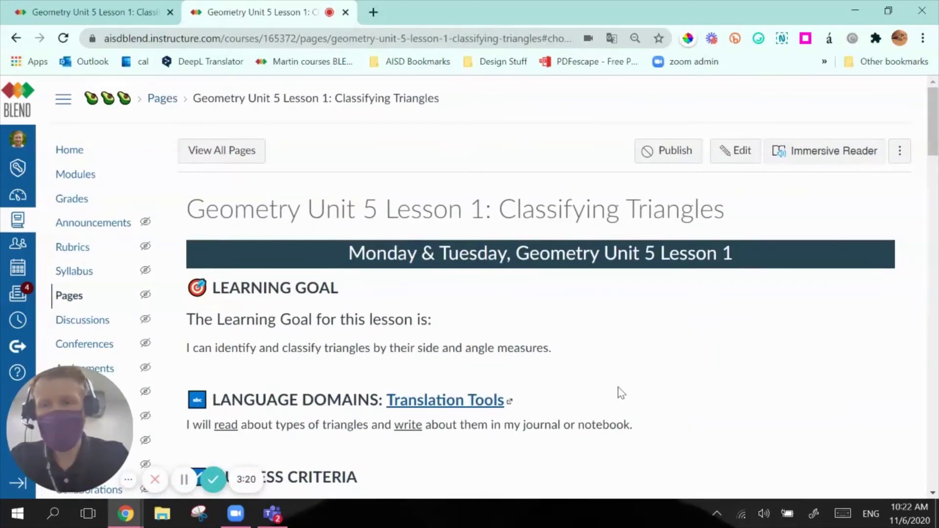
- Reopen the editor and add id="top" to the first paragraph tag in the HTML source
left_click(734, 156)
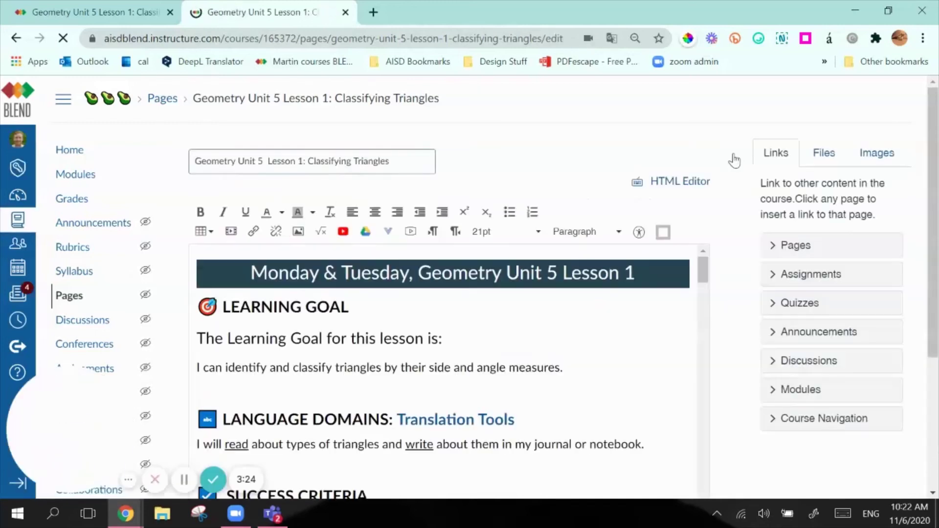
left_click(681, 180)
left_click_drag(696, 373, 700, 219)
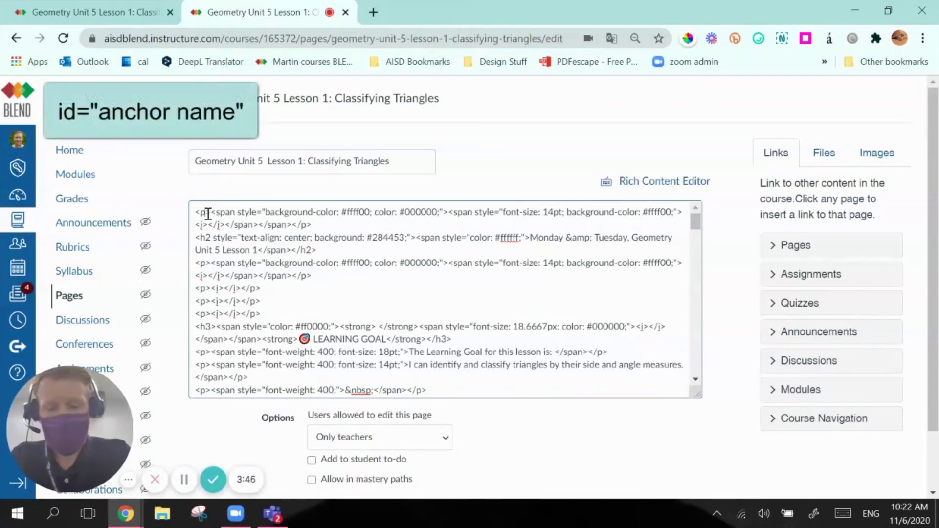
type("id=")
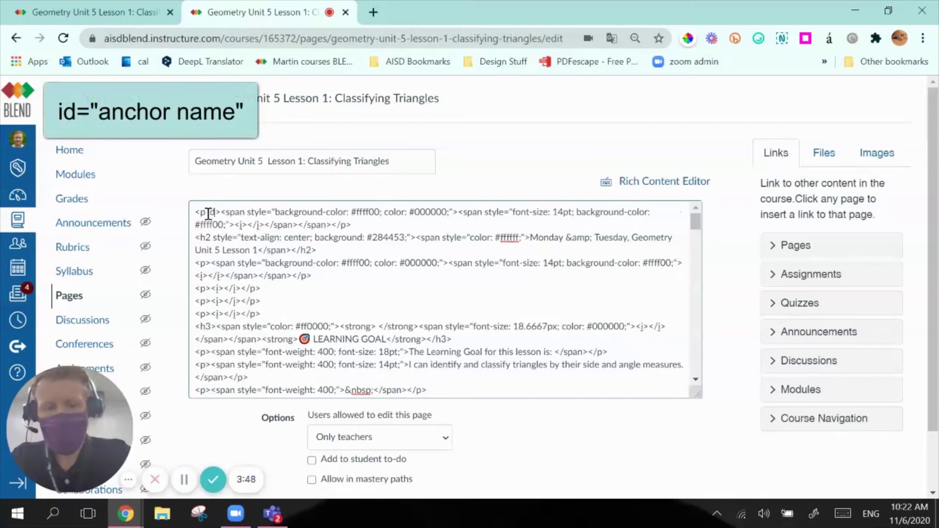
type("\"top\"")
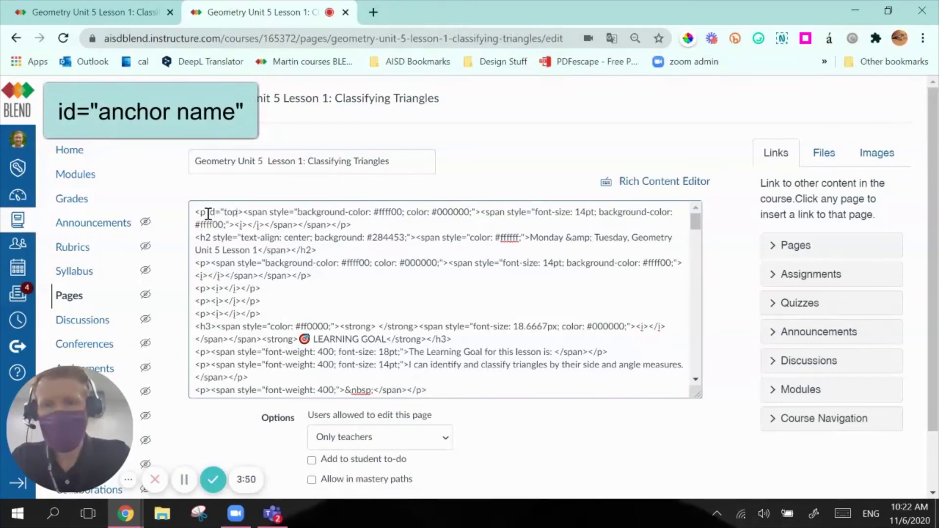
type("\"")
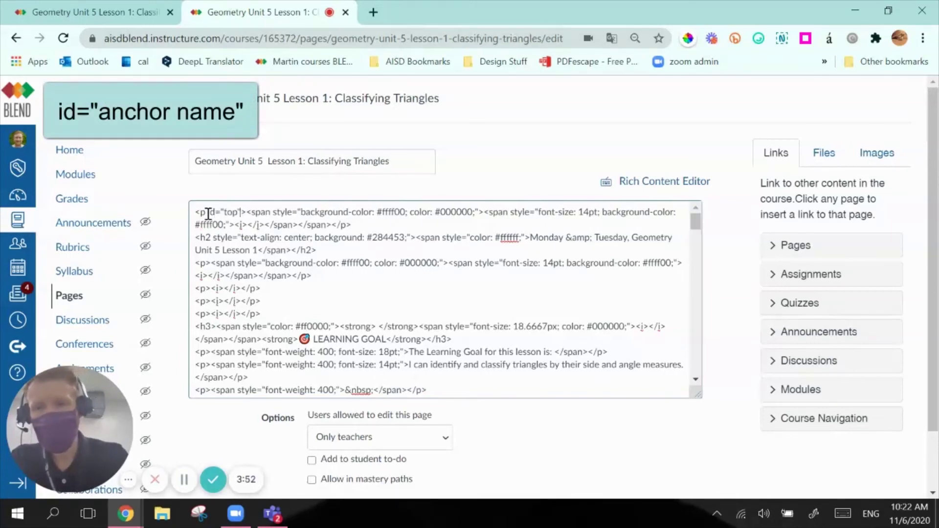
left_click(658, 182)
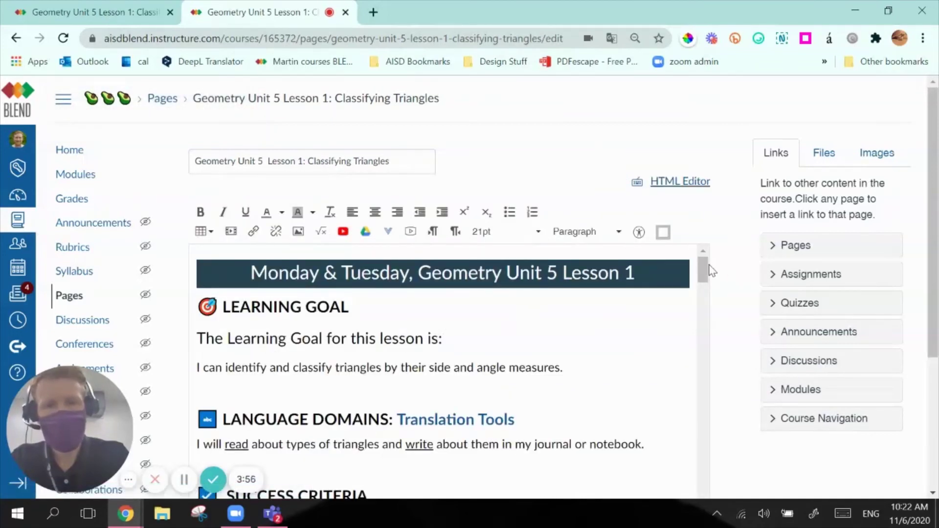
- Below the IXL image, add an 18pt 'Take me back to the top' line linked to #top
left_click_drag(704, 270, 711, 472)
left_click(435, 425)
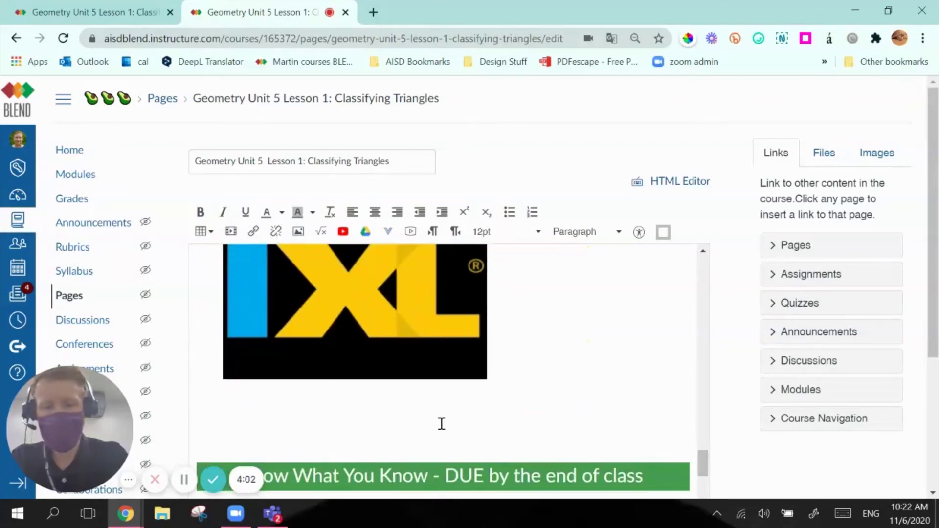
type("Take me back")
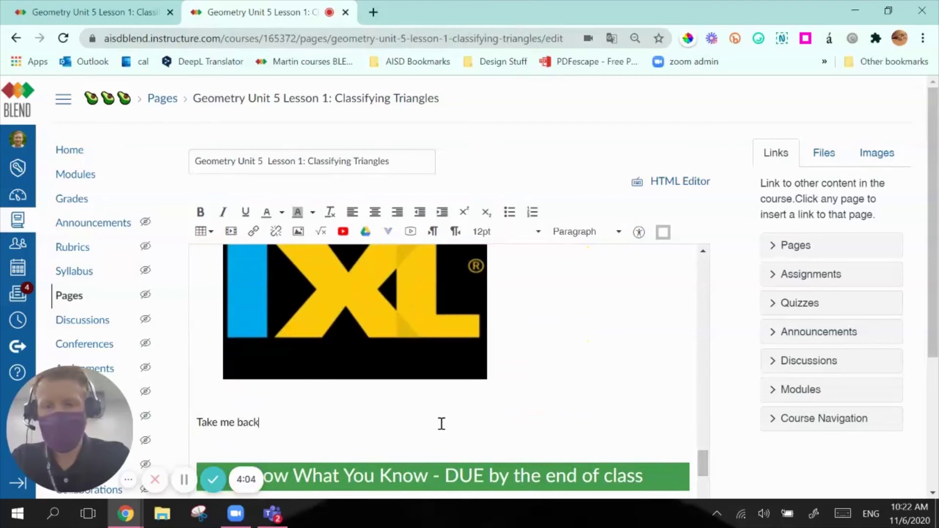
type(" top")
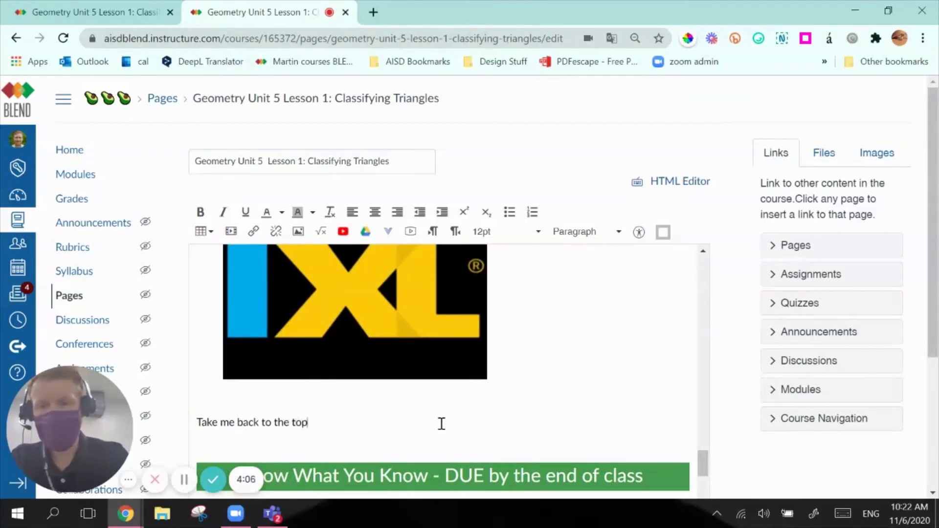
left_click_drag(325, 422, 200, 419)
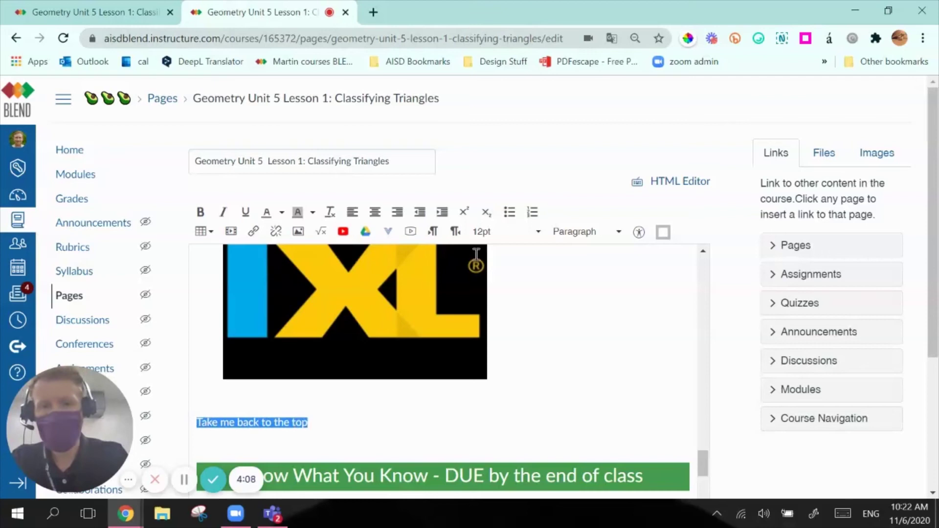
left_click(489, 232)
left_click(492, 329)
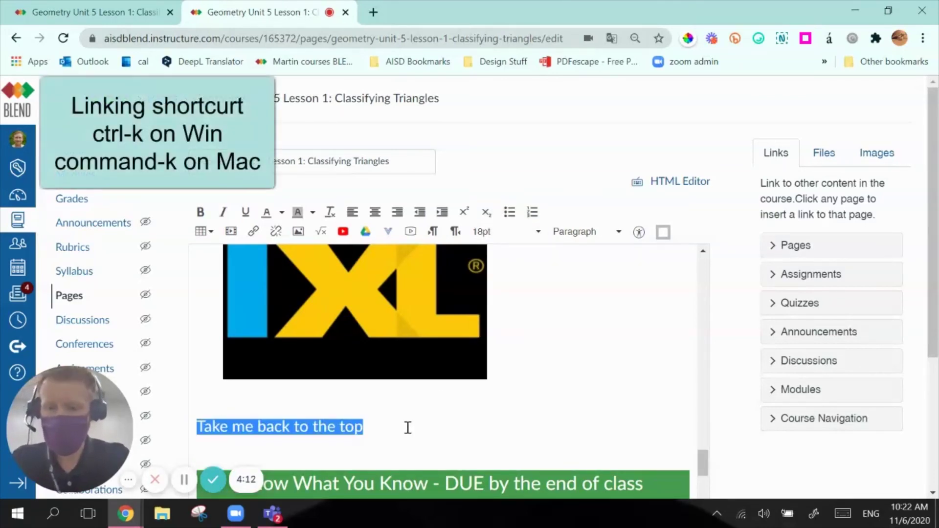
key("ctrl+k")
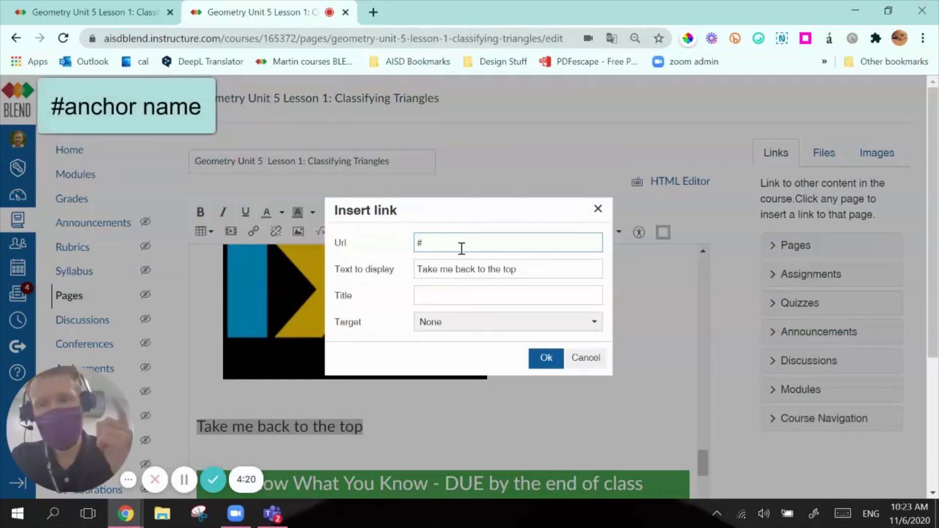
type("top")
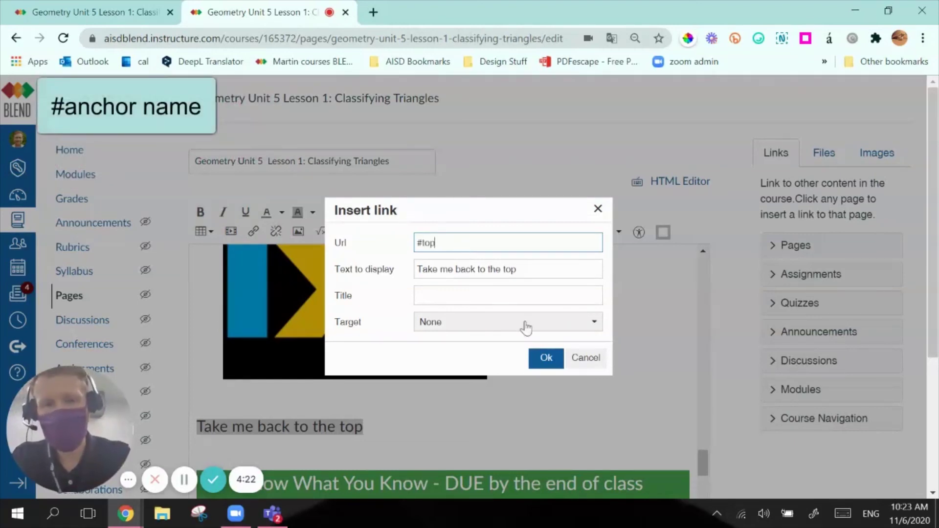
left_click(546, 357)
scroll(740, 411, "down", 4)
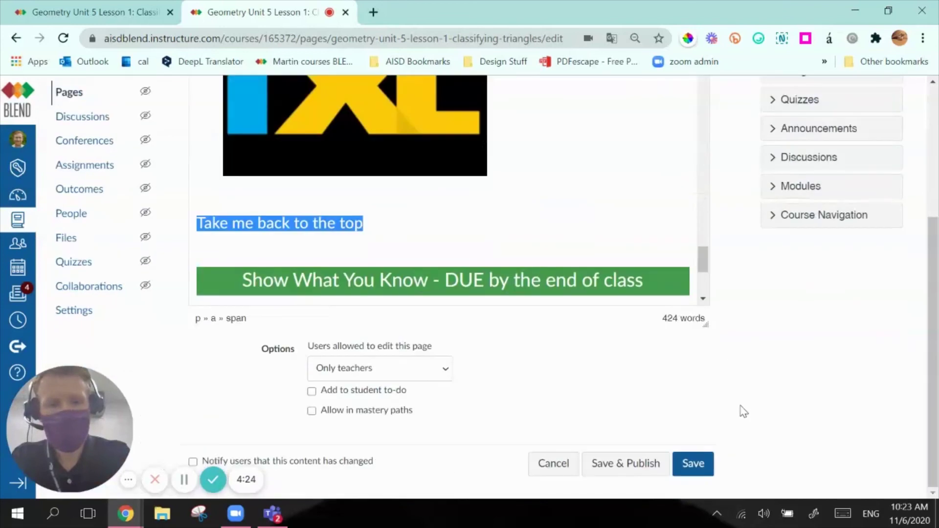
- Save the page and check that 'Take me back to the top' returns to the page top
left_click(694, 463)
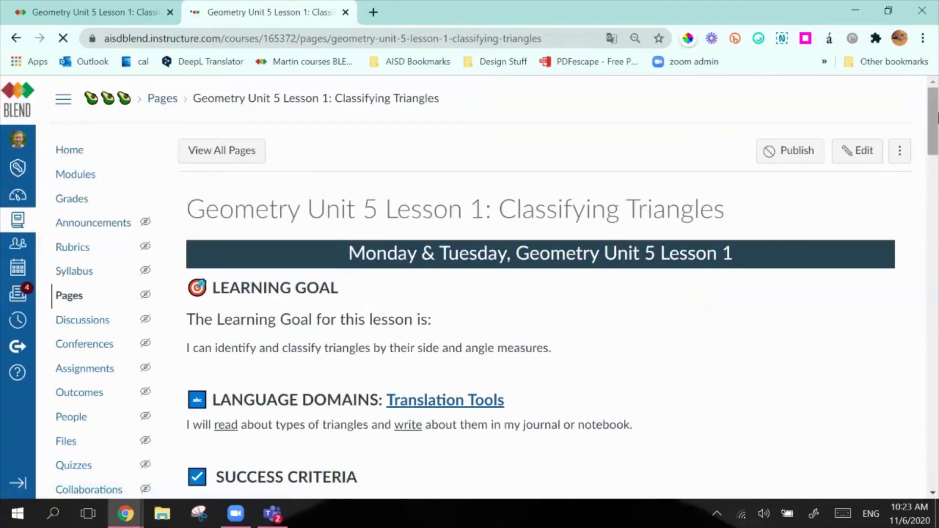
left_click_drag(935, 108, 932, 437)
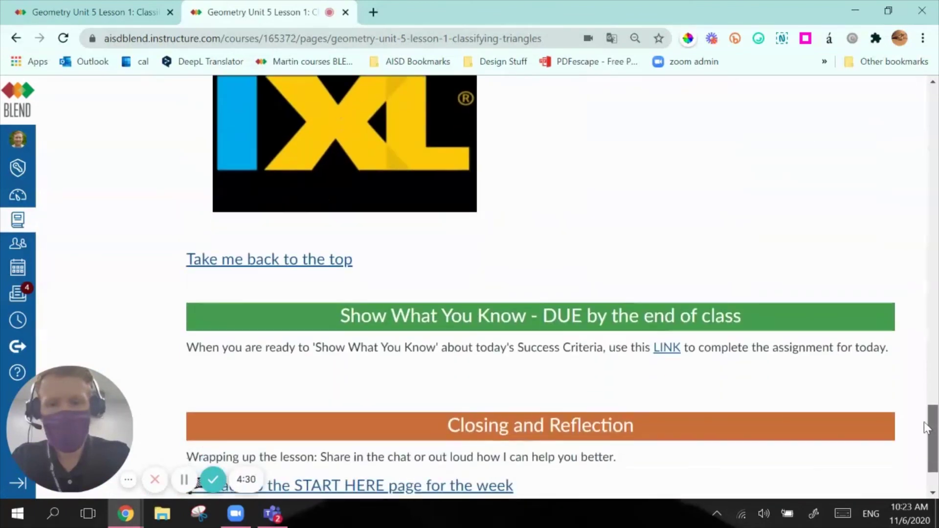
left_click(268, 261)
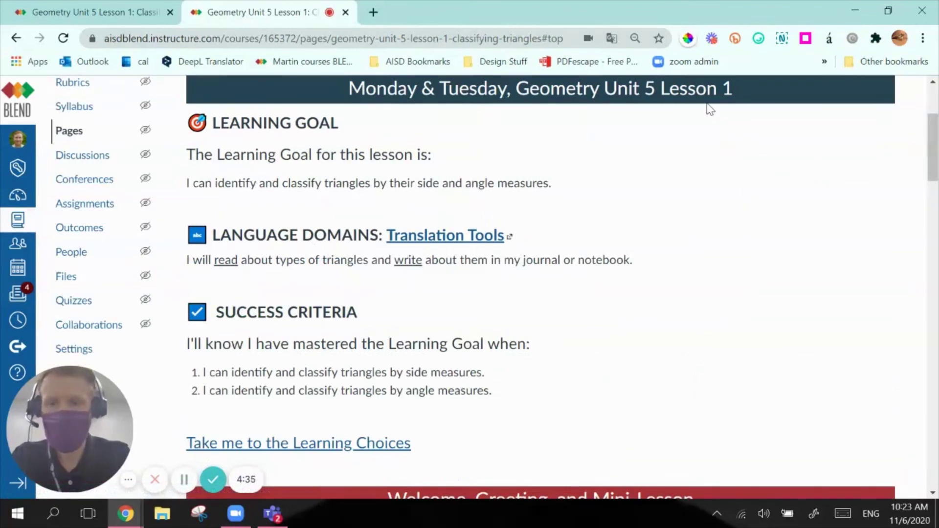
left_click_drag(934, 132, 933, 402)
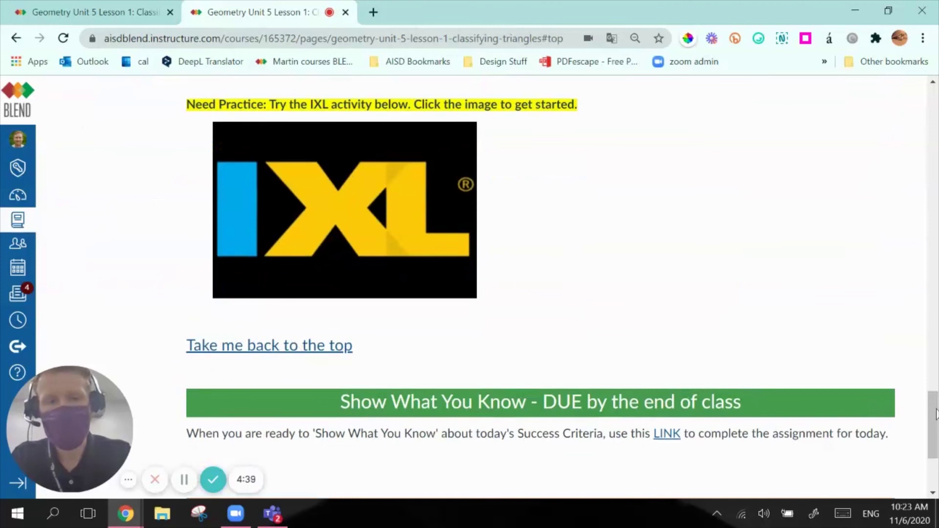
scroll(446, 295, "down", 3)
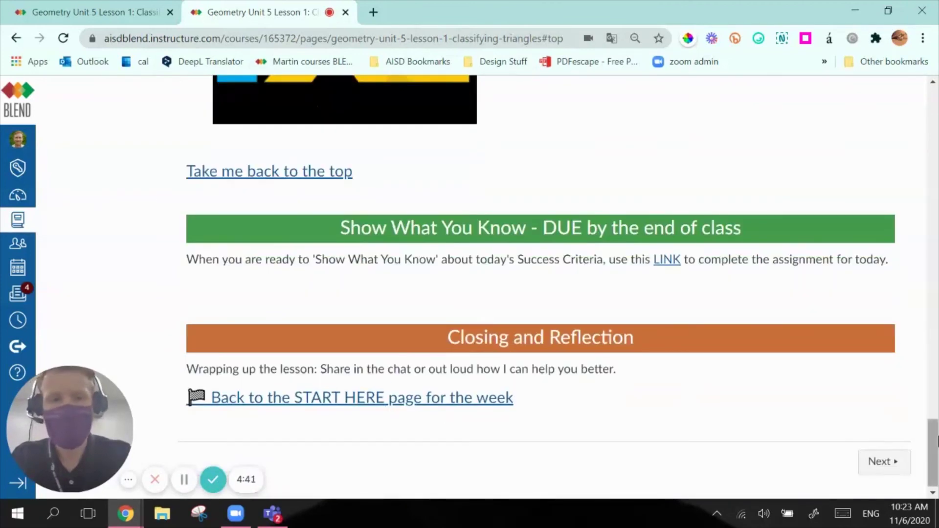
left_click_drag(932, 444, 933, 111)
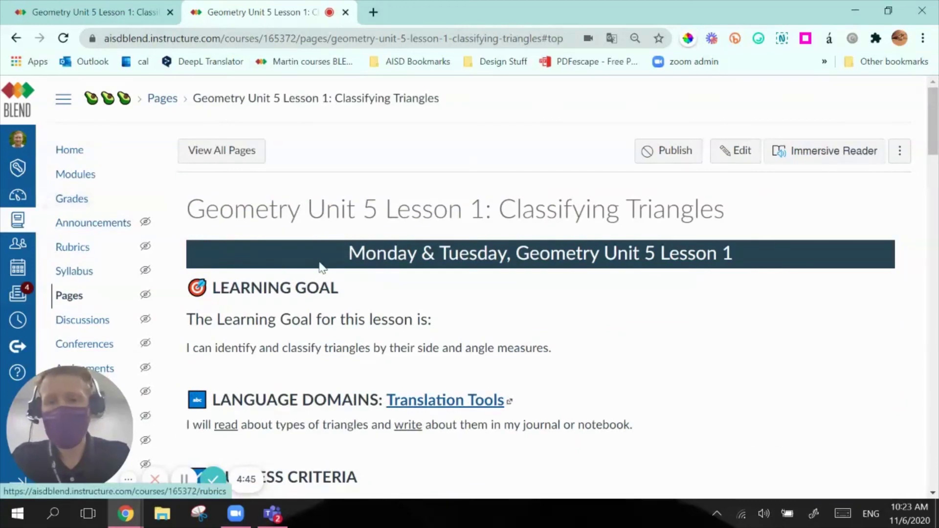